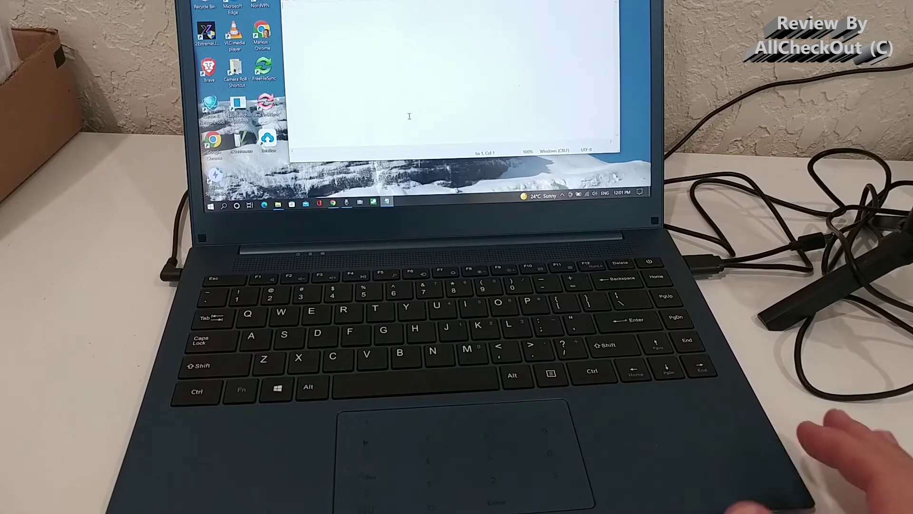
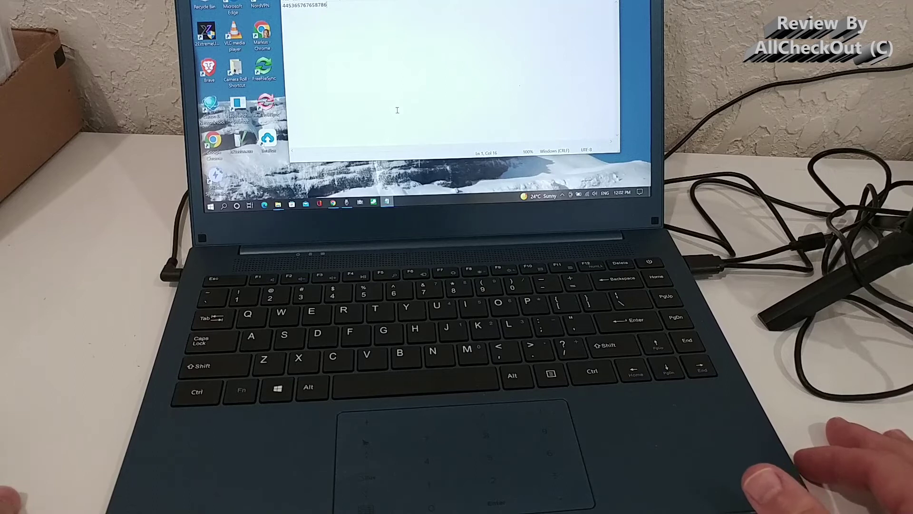
Bring up the Windows Start menu to search for settings.
{"action": "key", "text": "super"}
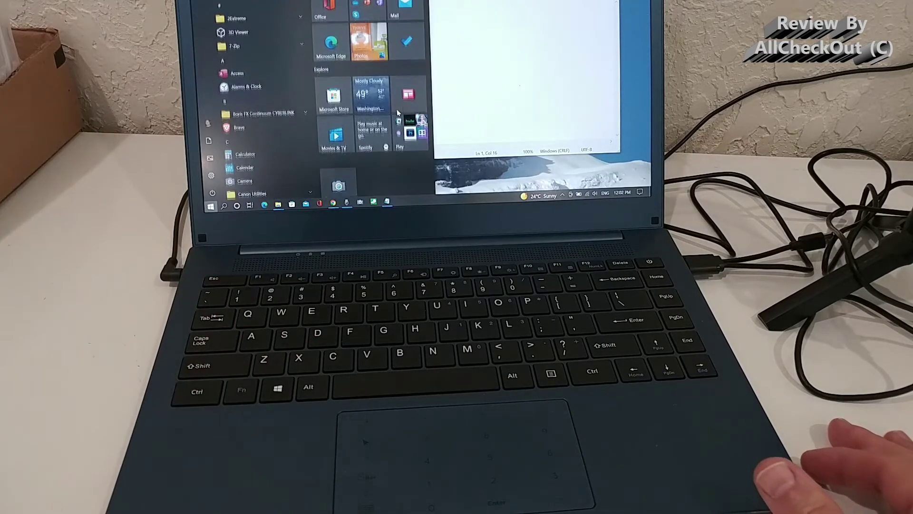
{"action": "type", "text": "touch"}
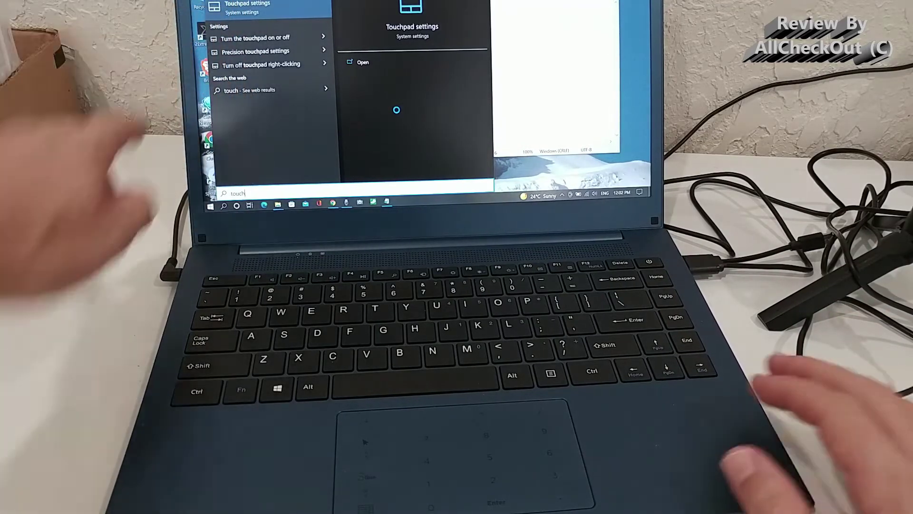
Choose the Touchpad settings result from the Start menu search.
{"action": "key", "text": "Down"}
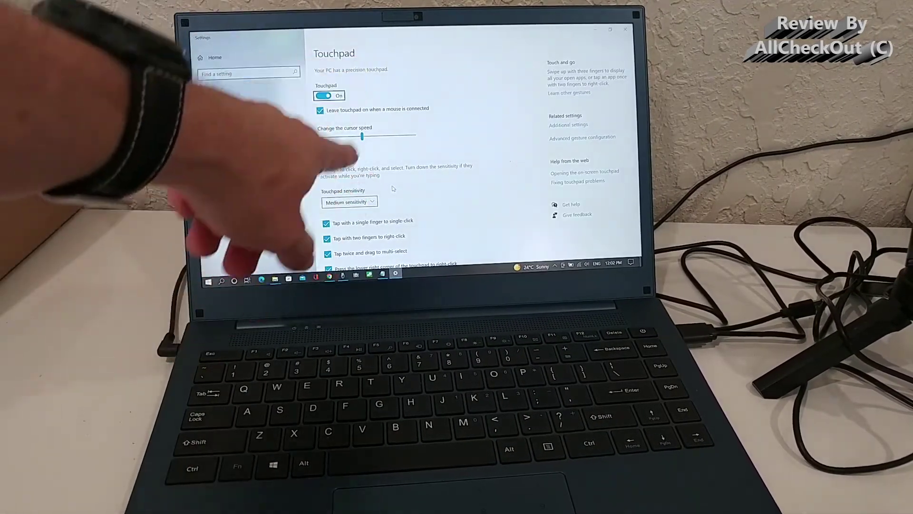
Switch the Touchpad toggle Off, then On again, and close the Settings window.
{"action": "key", "text": "Tab"}
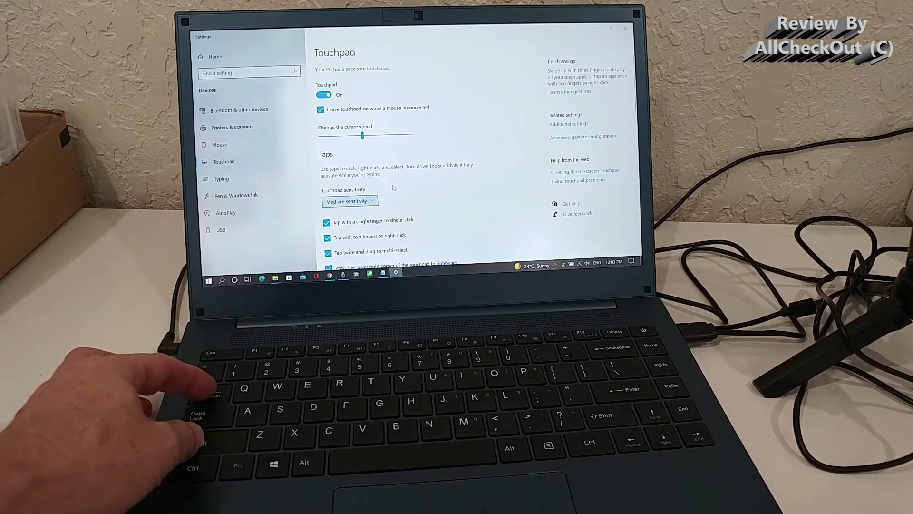
{"action": "key", "text": "shift+Tab"}
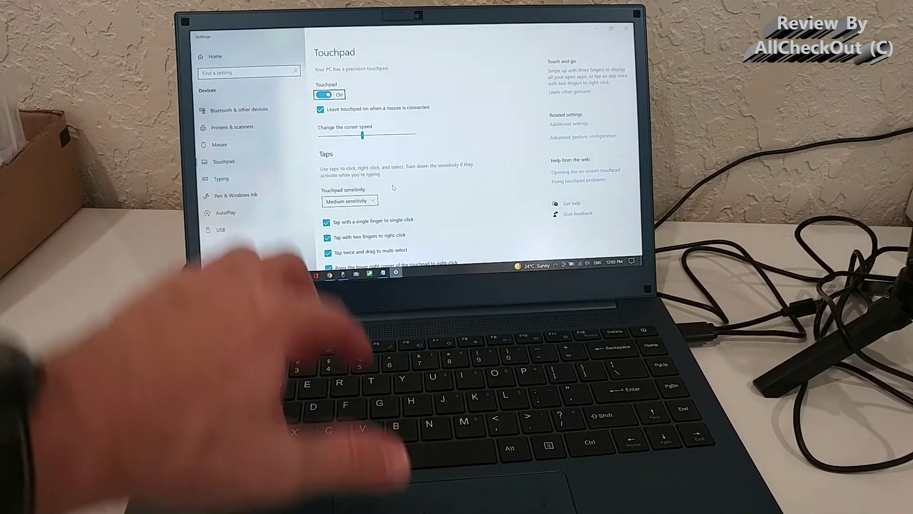
{"action": "key", "text": "XF86TouchpadToggle"}
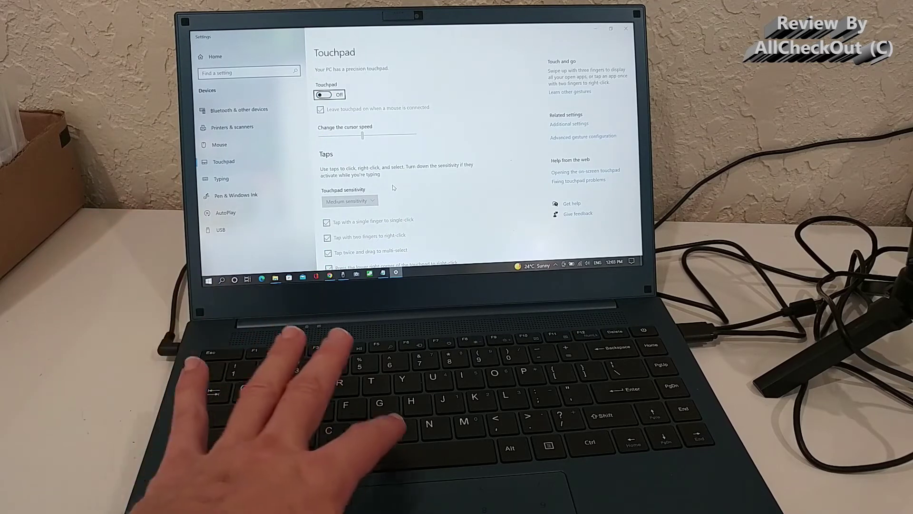
{"action": "key", "text": "XF86TouchpadToggle"}
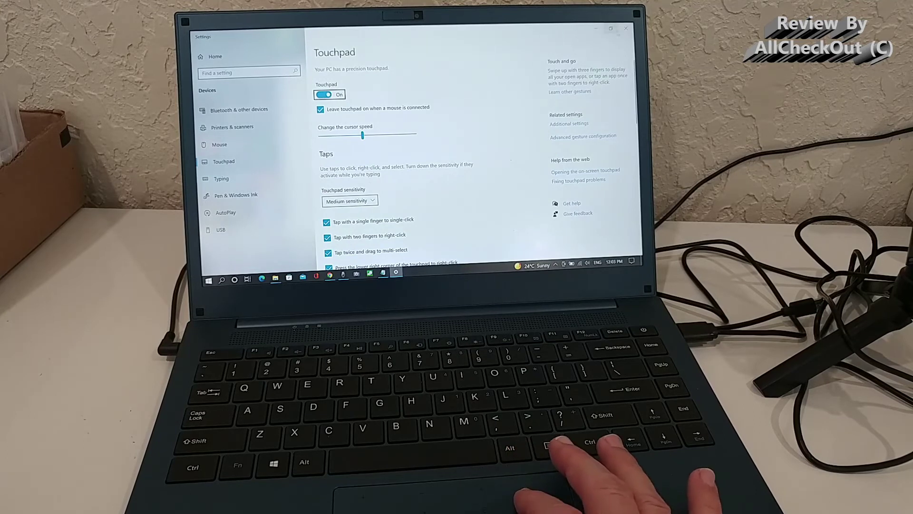
{"action": "left_click", "coordinate": [625, 29]}
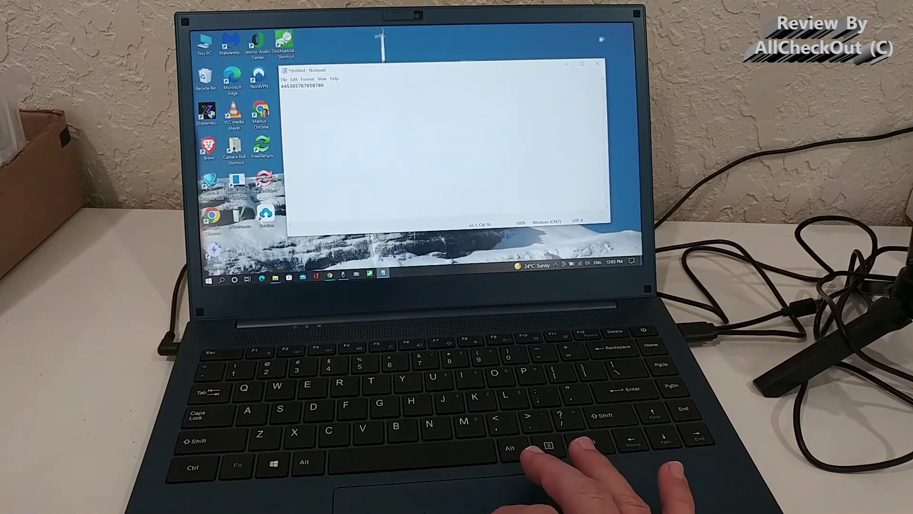
{"action": "left_click", "coordinate": [597, 64]}
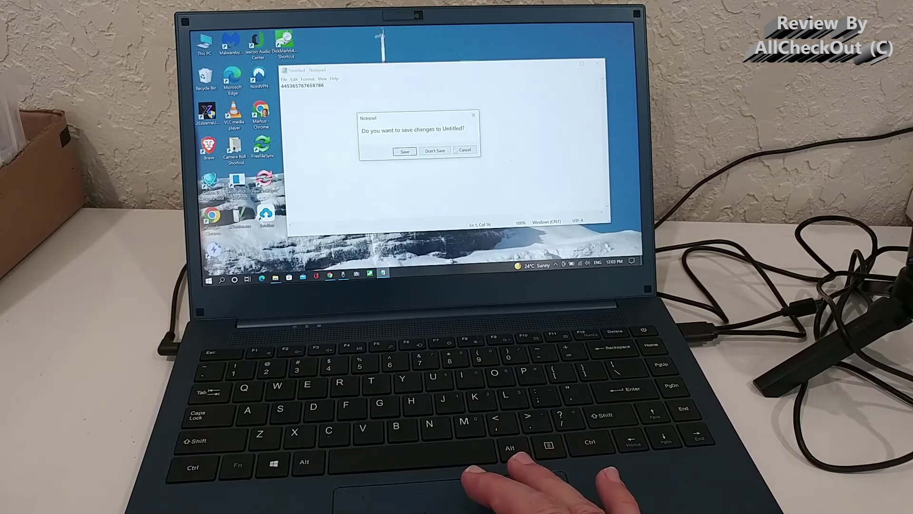
{"action": "left_click", "coordinate": [436, 156]}
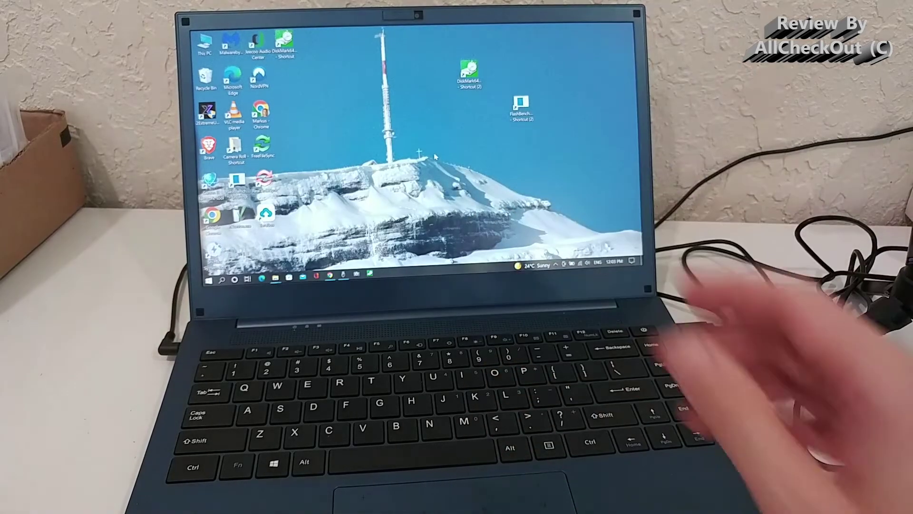